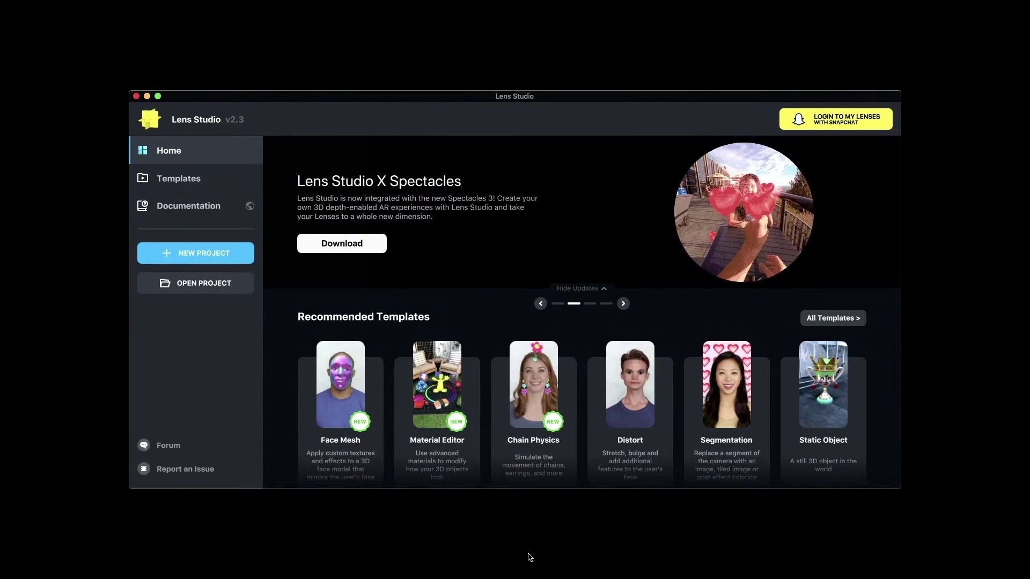
# Create a new project from the Chain Physics template on the Home screen.
pyautogui.click(538, 416)
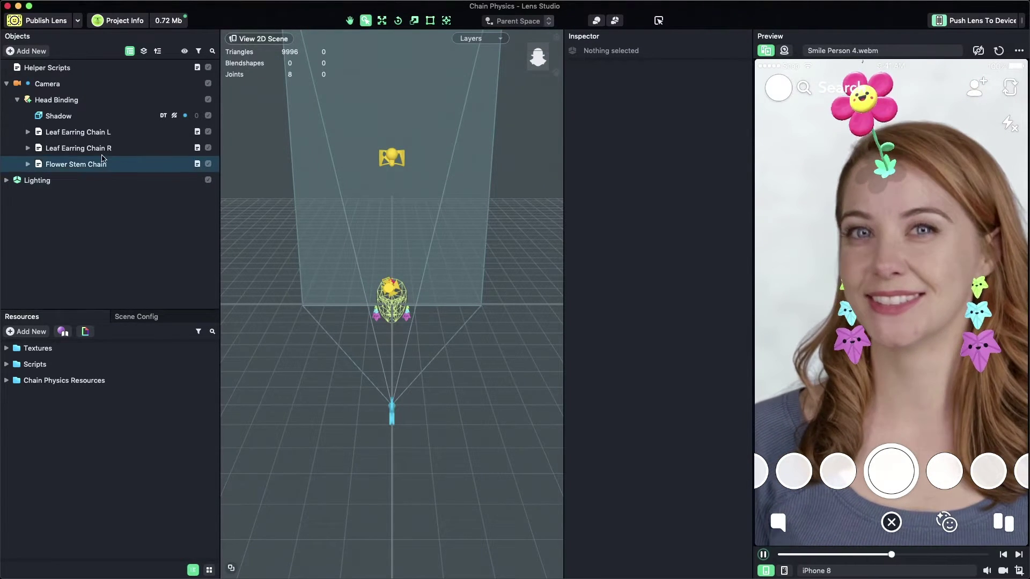
# Inspect the three chains, then expand Leaf Earring Chain L and Leaf Top to show all joints.
pyautogui.click(91, 132)
pyautogui.keyDown('shift'); pyautogui.click(97, 149); pyautogui.keyUp('shift')
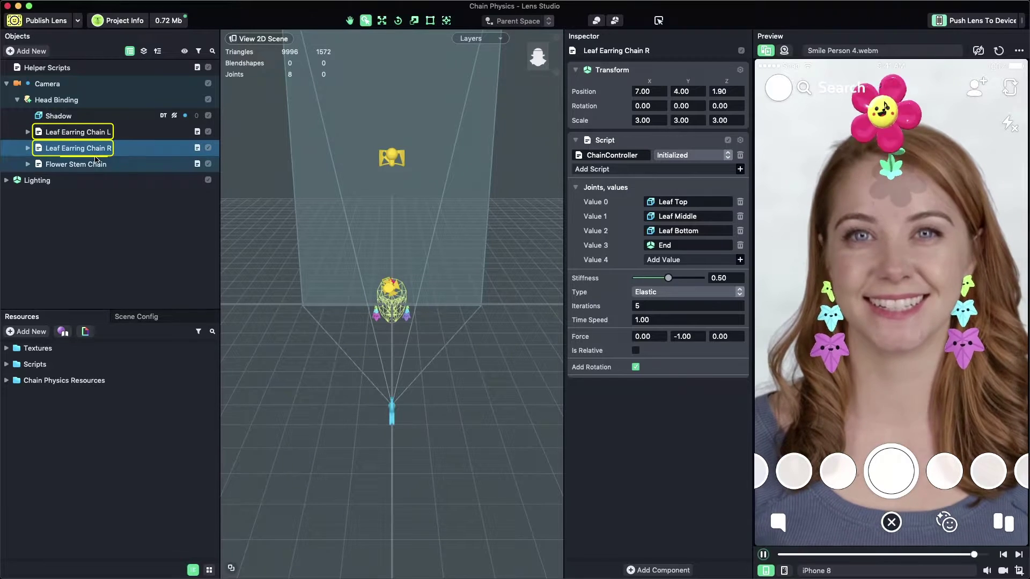
pyautogui.keyDown('shift'); pyautogui.click(97, 164); pyautogui.keyUp('shift')
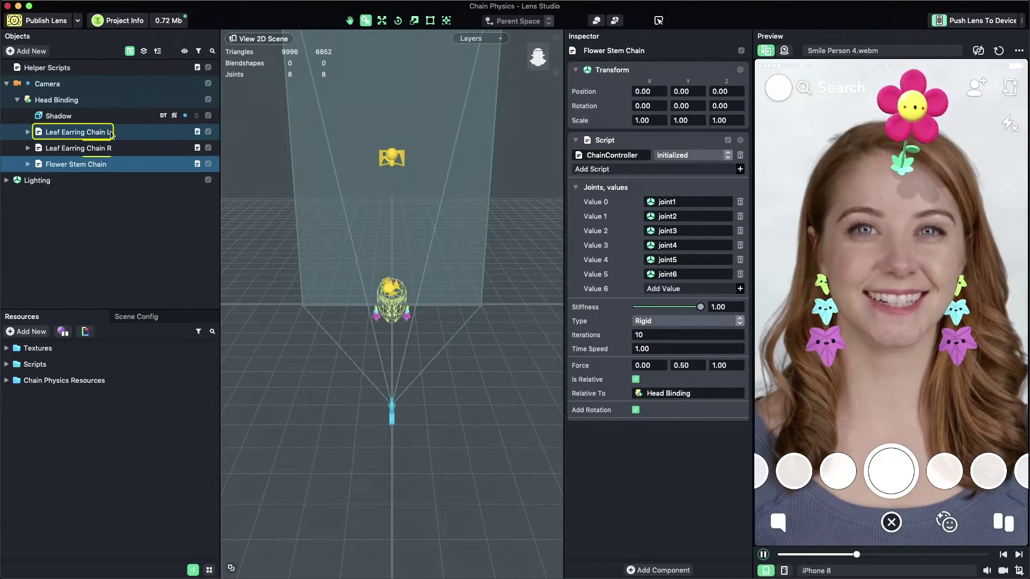
pyautogui.click(96, 133)
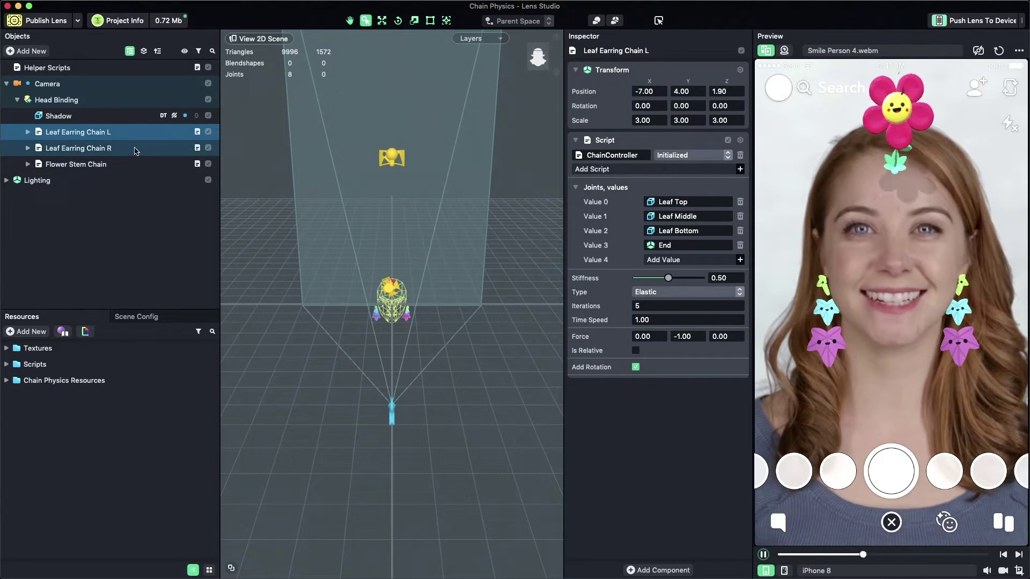
pyautogui.click(27, 132)
pyautogui.click(38, 148)
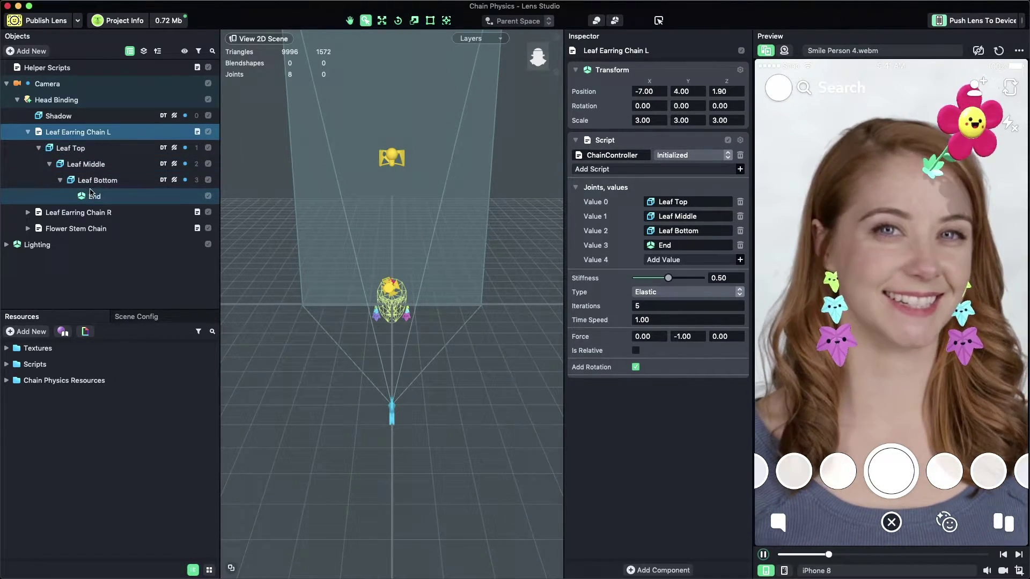
# Try chain stiffness at 0.20 and 0.80, then settle on 0.30.
pyautogui.click(649, 278)
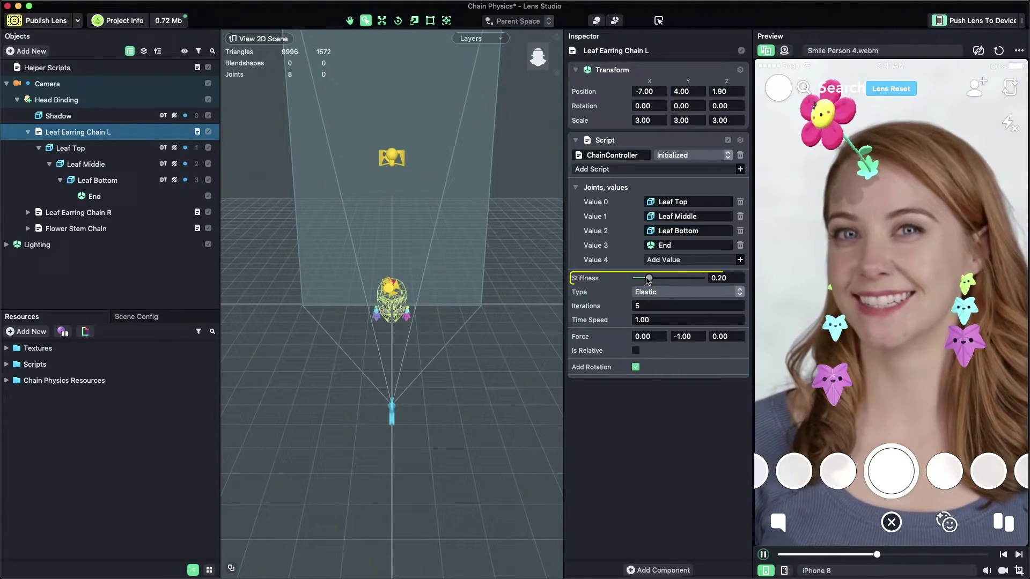
pyautogui.click(686, 278)
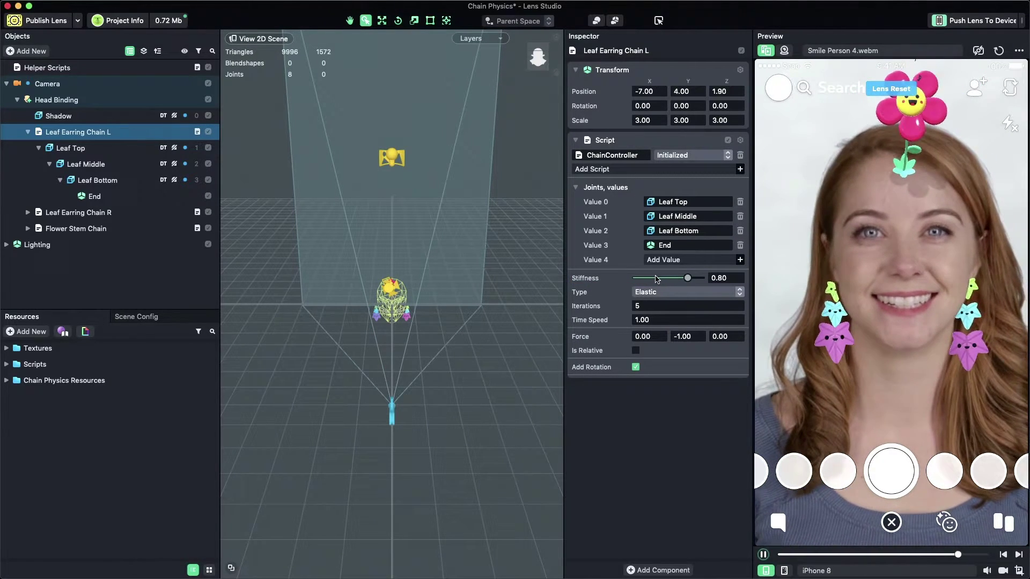
pyautogui.click(657, 279)
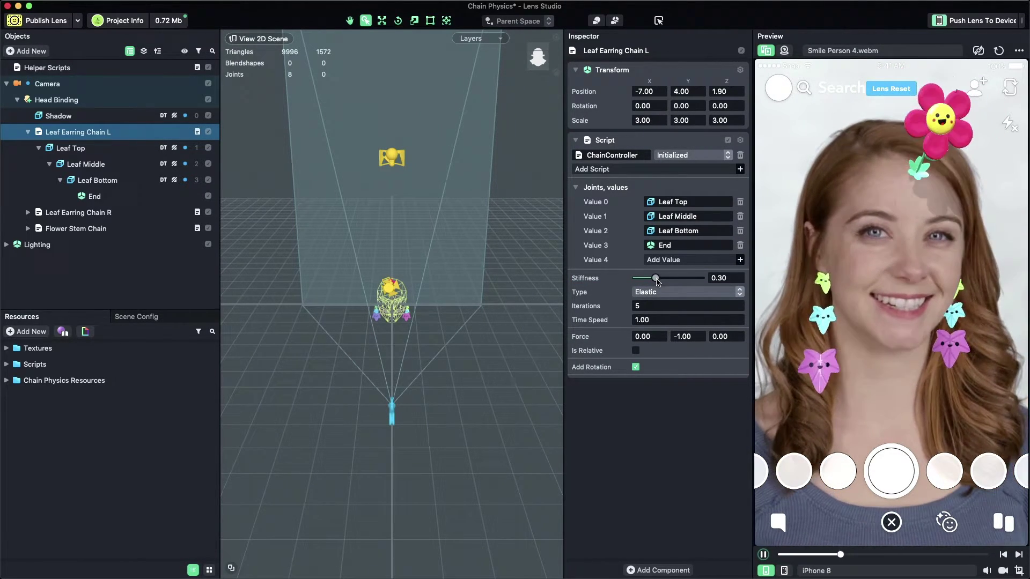
# Switch the chain type to Rigid, then back to Elastic.
pyautogui.click(661, 292)
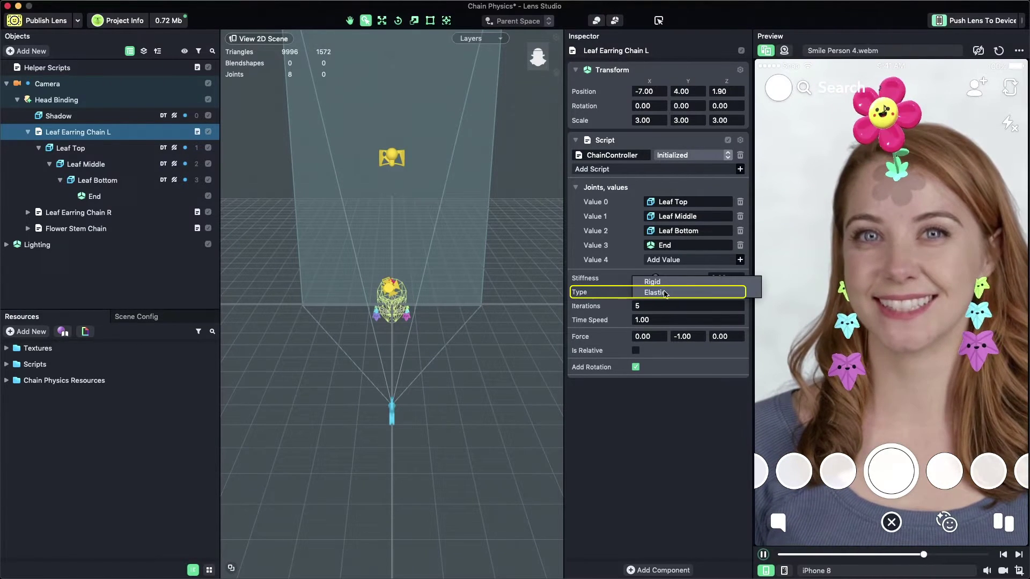
pyautogui.click(662, 282)
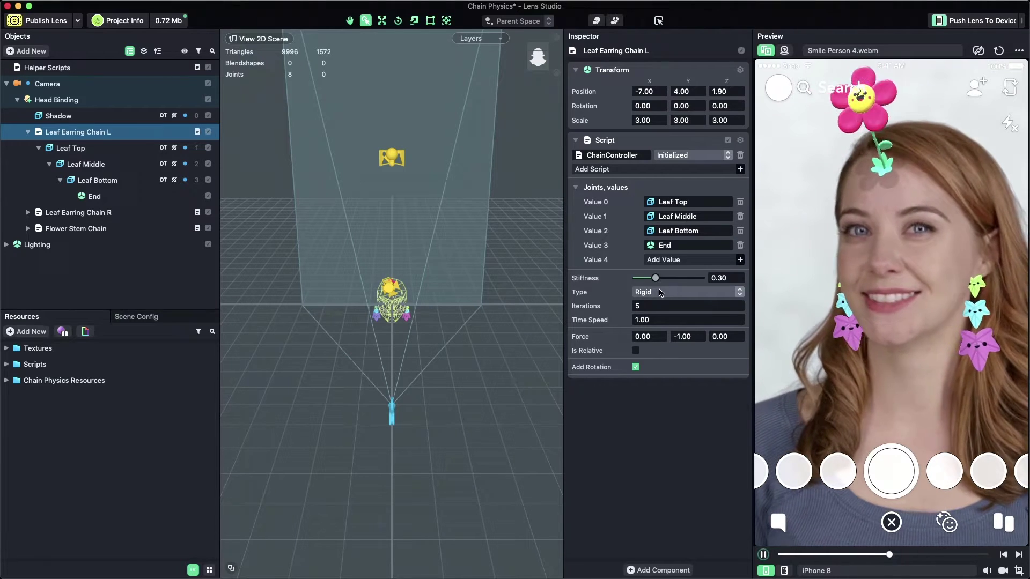
pyautogui.click(661, 292)
pyautogui.click(658, 304)
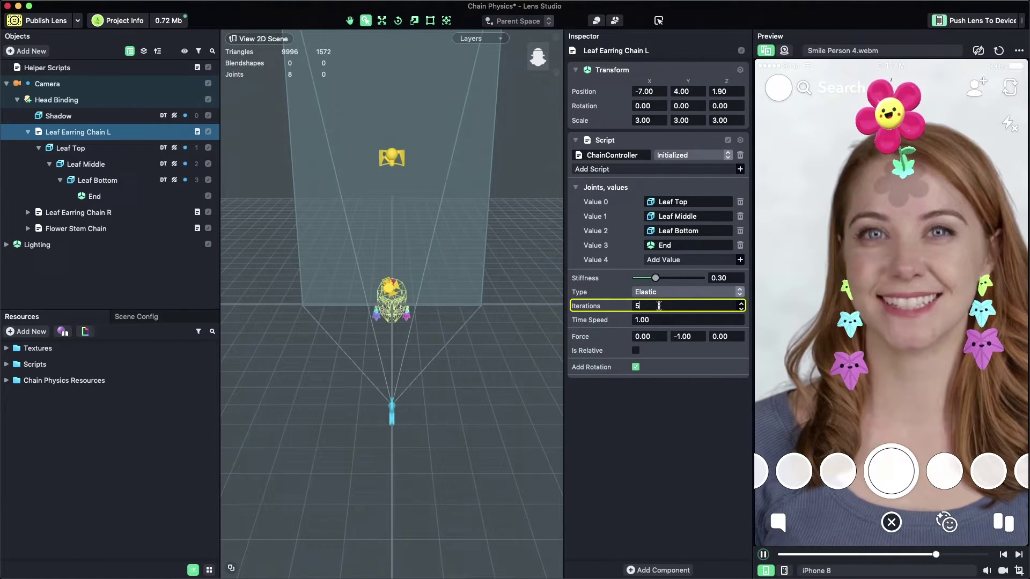
# Try Iterations at 2 and 10, then enter 5.
pyautogui.press('BackSpace')
pyautogui.write('2')
pyautogui.press('Return')
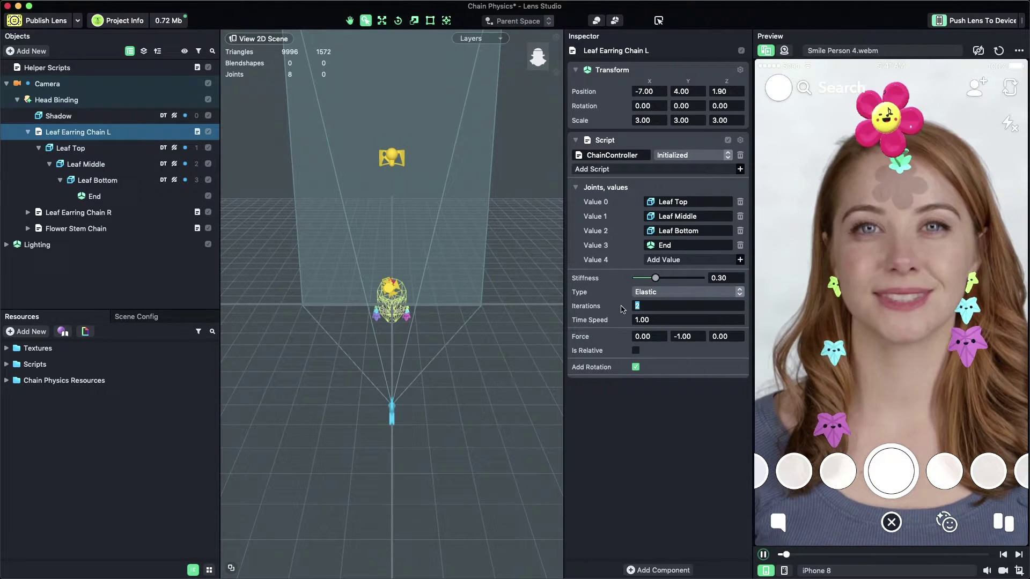
pyautogui.write('10')
pyautogui.press('Return')
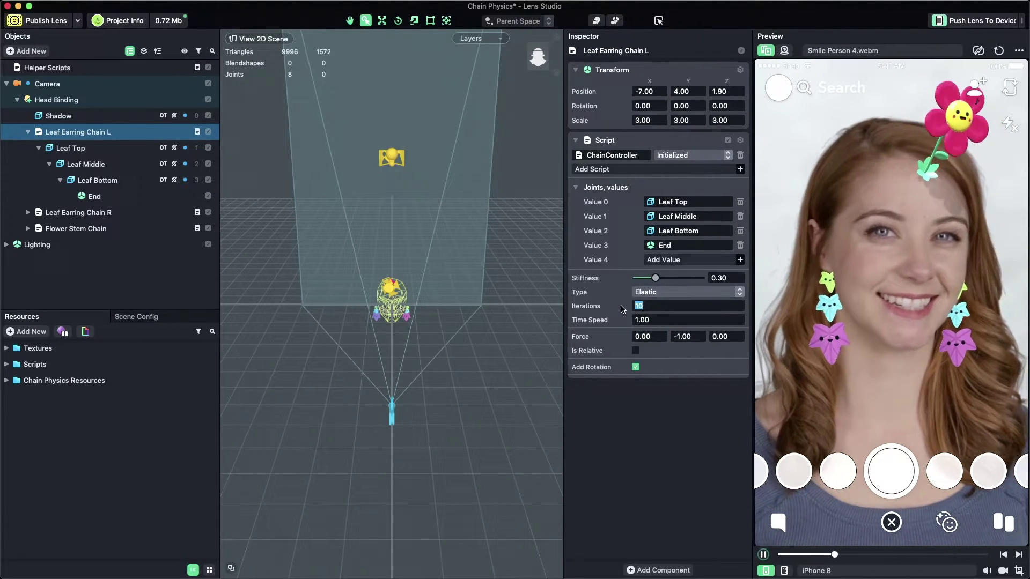
pyautogui.write('5')
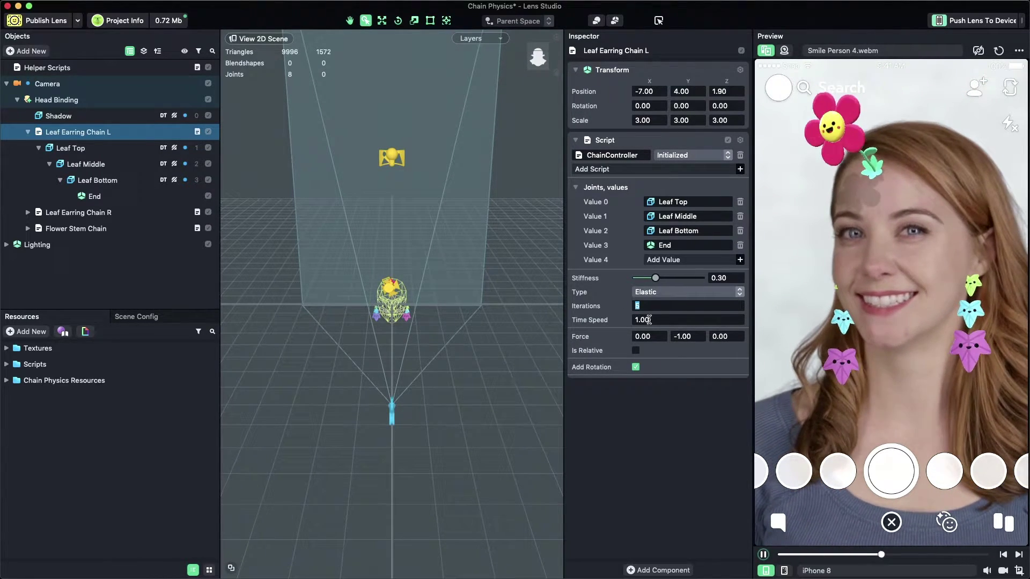
# Set Time Speed to 2, then back to 1.
pyautogui.moveTo(657, 320); pyautogui.dragTo(622, 321)
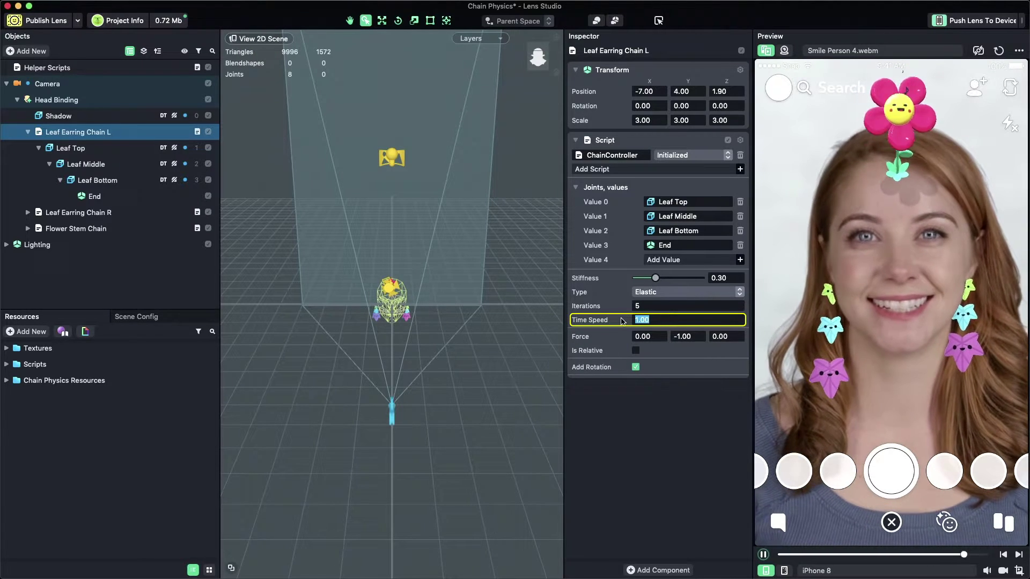
pyautogui.write('2')
pyautogui.press('Return')
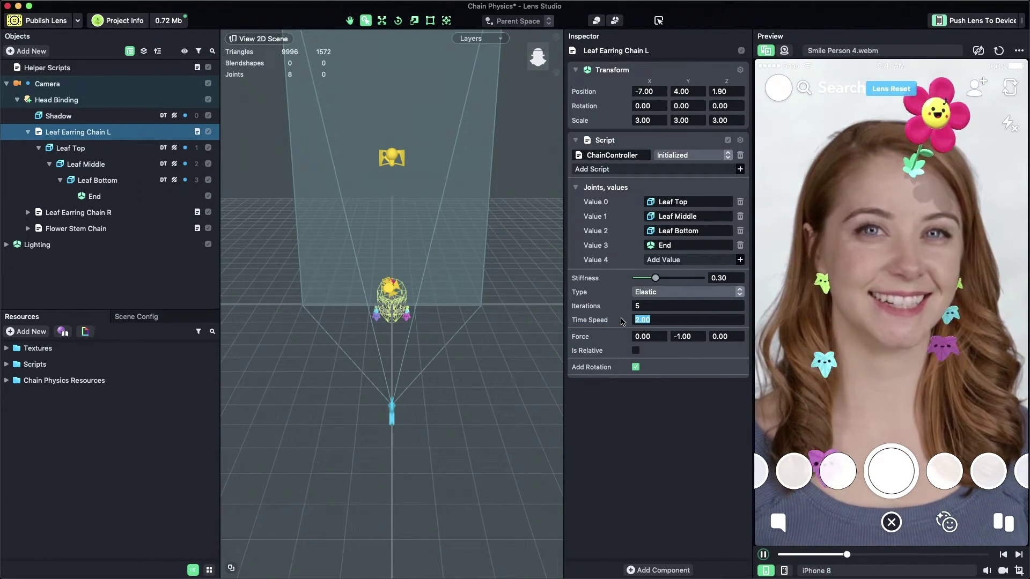
pyautogui.write('1')
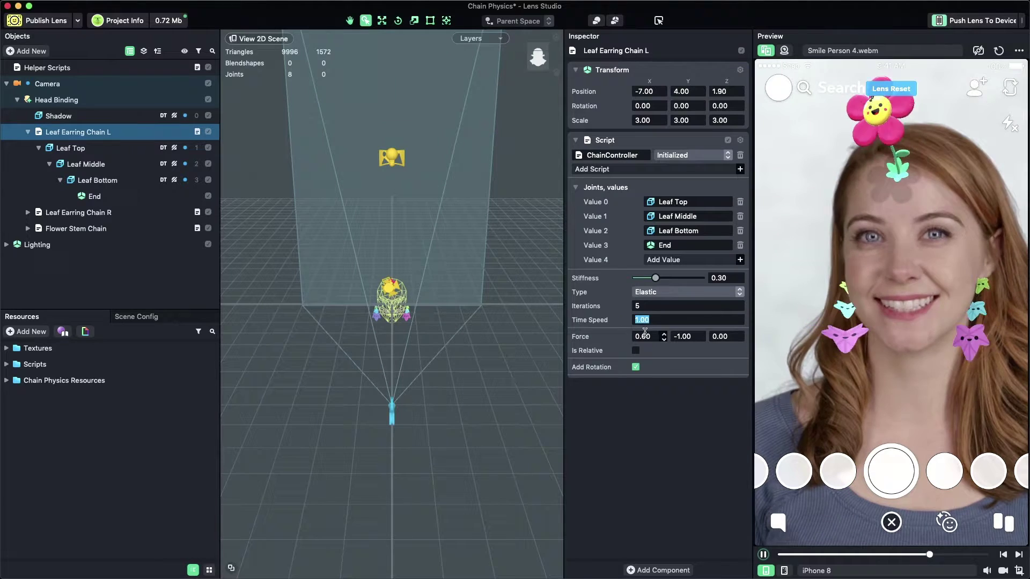
# Try Force X at -1, reset it to 0, and make the force relative to Head Binding.
pyautogui.moveTo(663, 336); pyautogui.dragTo(609, 339)
pyautogui.write('-1.')
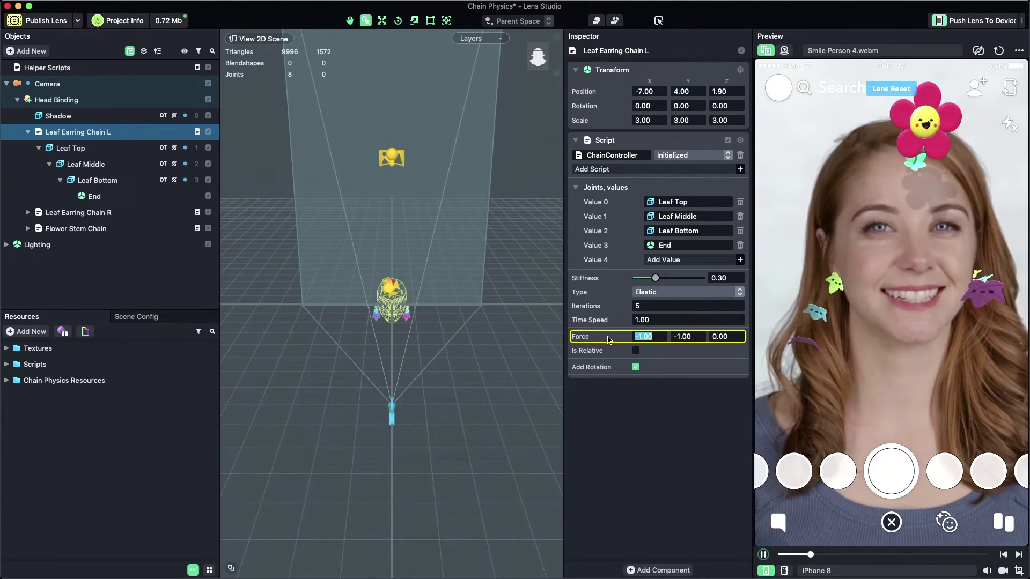
pyautogui.press('Return')
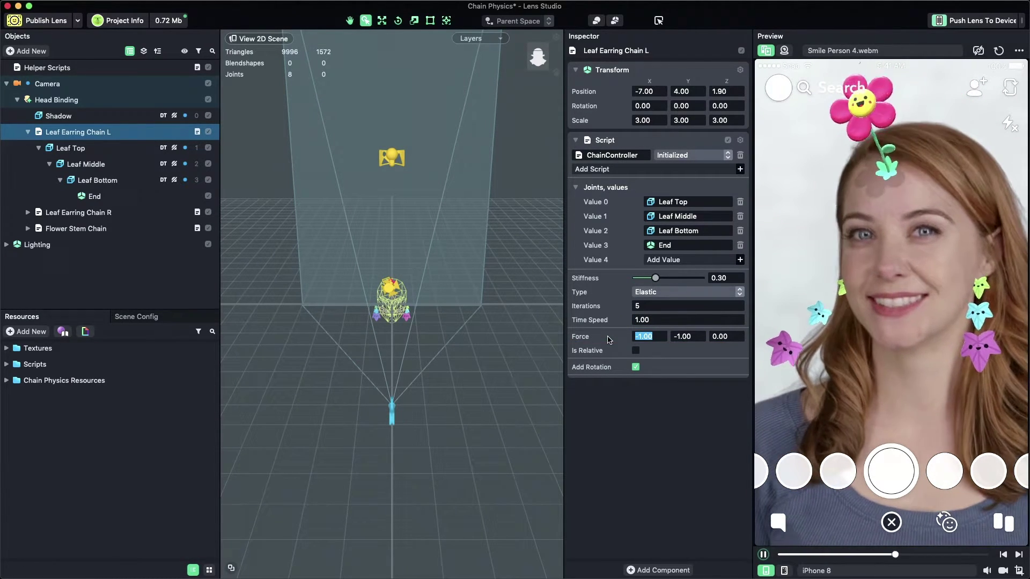
pyautogui.write('0')
pyautogui.press('Return')
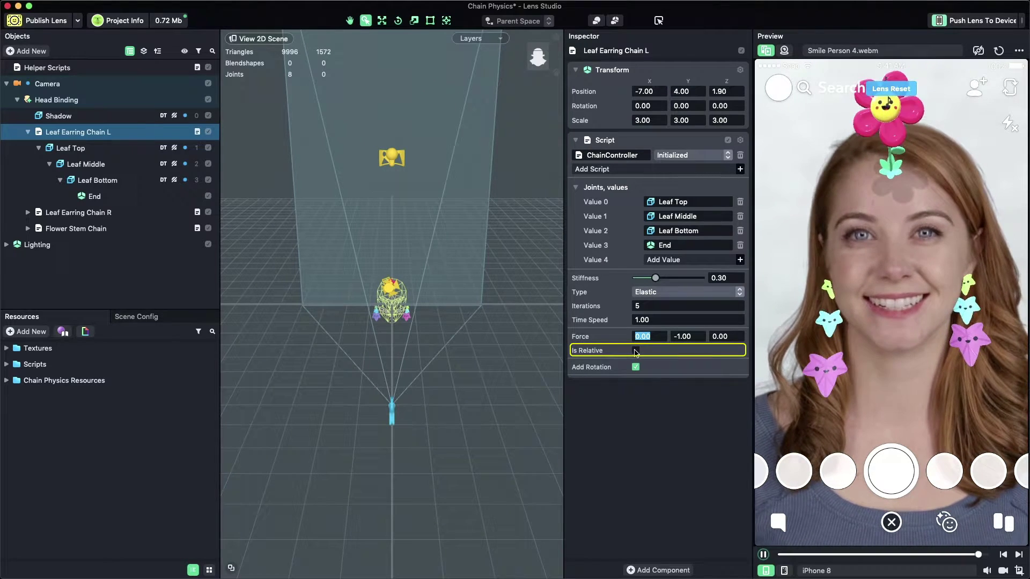
pyautogui.click(636, 351)
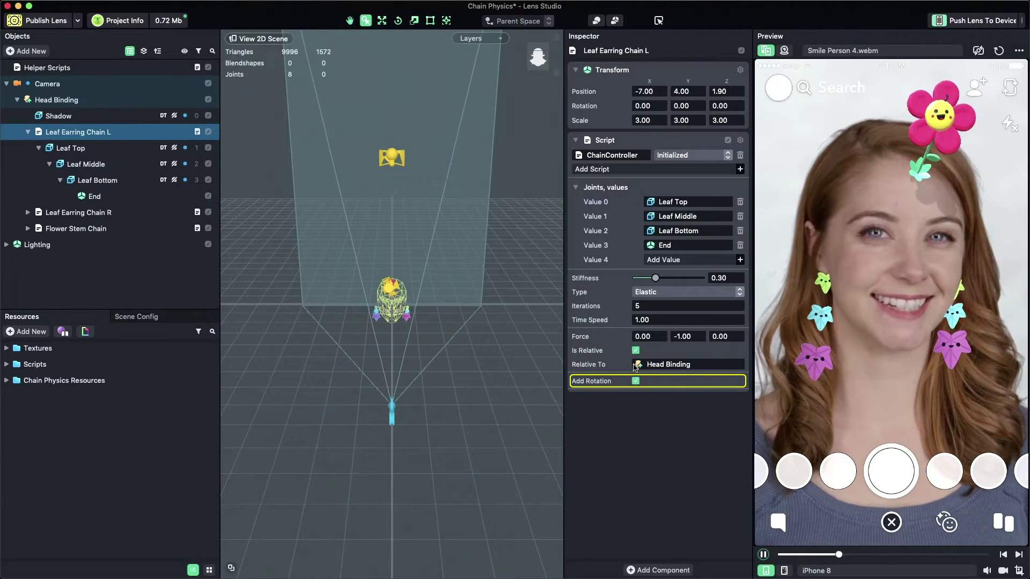
# Toggle Add Rotation on Leaf Earring Chain L's ChainController.
pyautogui.click(637, 380)
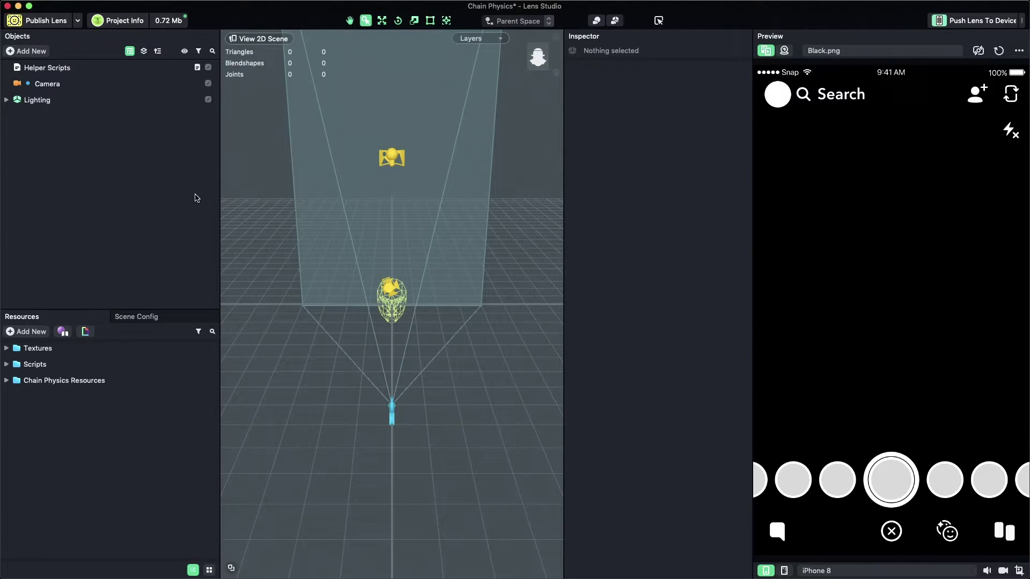
# Add a Sphere and duplicate it up to Sphere 5.
pyautogui.click(35, 53)
pyautogui.write('sphe')
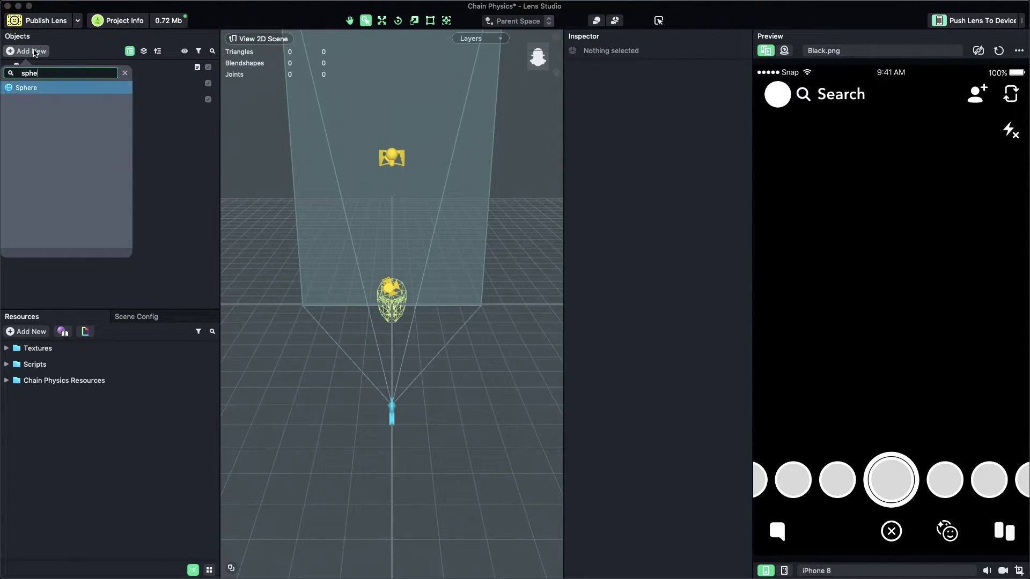
pyautogui.press('Return')
pyautogui.press('super+d')
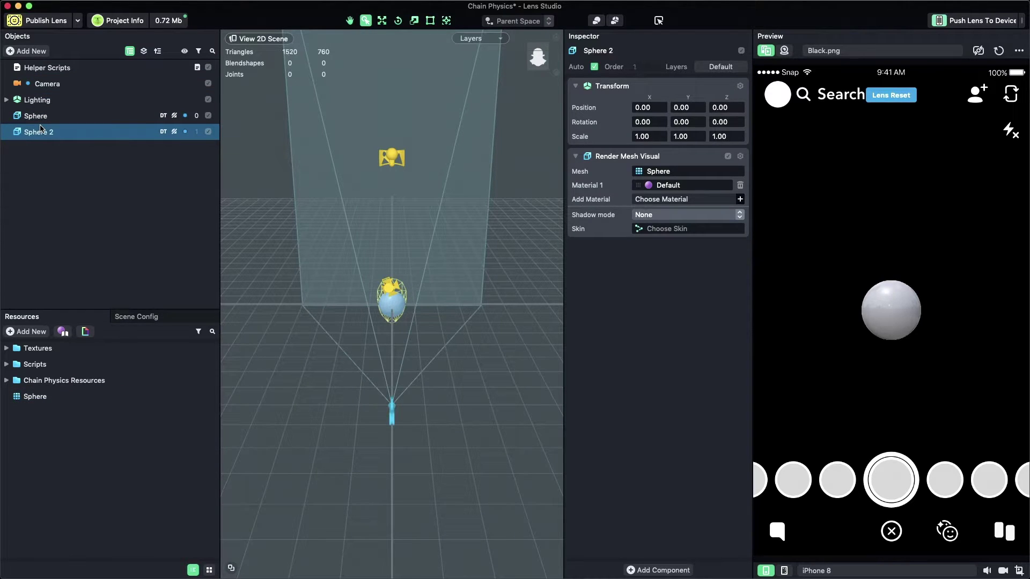
pyautogui.press('super+d')
pyautogui.press('super+d')
pyautogui.press('super+d')
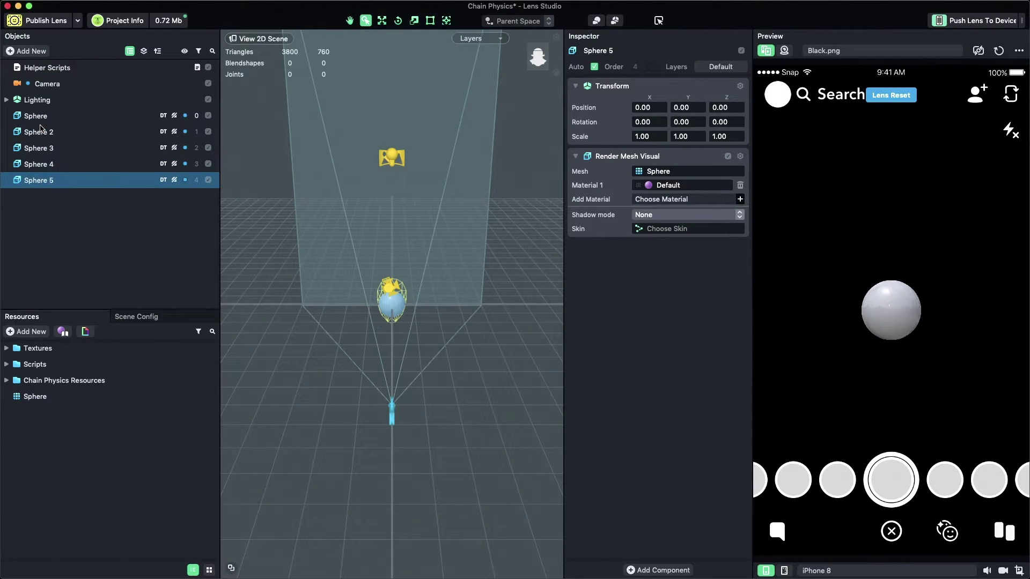
# Select Sphere 2 through Sphere 5 and move them down below the first sphere.
pyautogui.click(41, 129)
pyautogui.keyDown('shift'); pyautogui.click(39, 180); pyautogui.keyUp('shift')
pyautogui.press('f')
pyautogui.press('w')
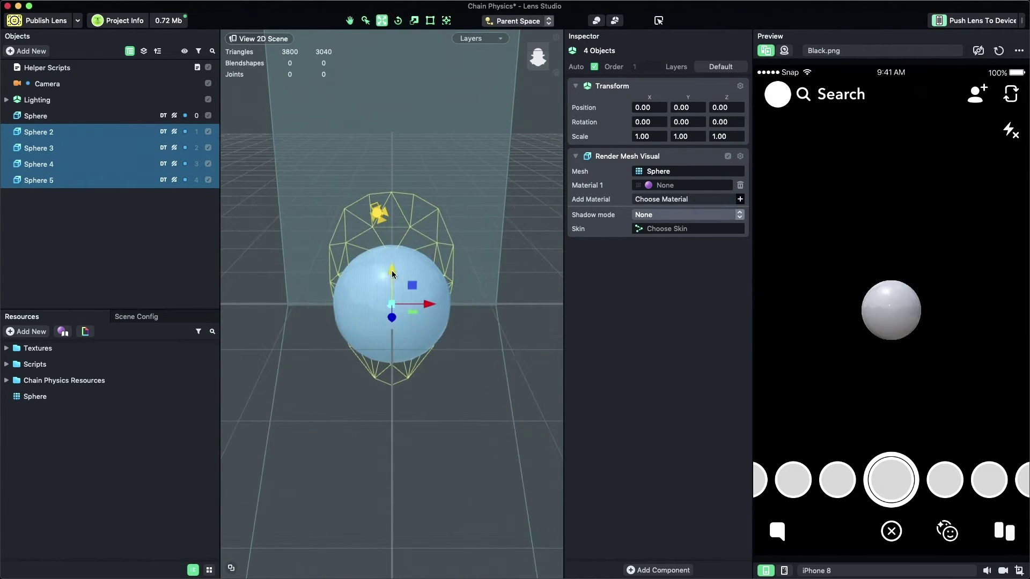
pyautogui.moveTo(391, 270); pyautogui.dragTo(403, 380)
# Move the spheres lower, add an empty object, and parent all five spheres under it.
pyautogui.moveTo(391, 343); pyautogui.dragTo(397, 469)
pyautogui.click(26, 51)
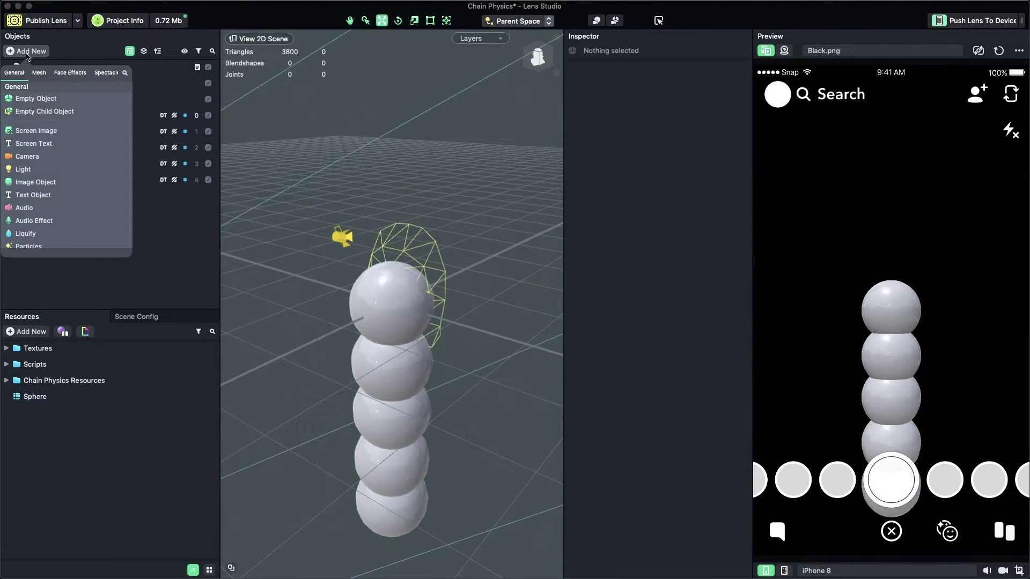
pyautogui.click(32, 86)
pyautogui.click(39, 180)
pyautogui.keyDown('shift'); pyautogui.click(32, 118); pyautogui.keyUp('shift')
pyautogui.moveTo(33, 118); pyautogui.dragTo(49, 196)
# Rename the empty object to Chain Parent.
pyautogui.doubleClick(60, 117)
pyautogui.write('Chain Parent')
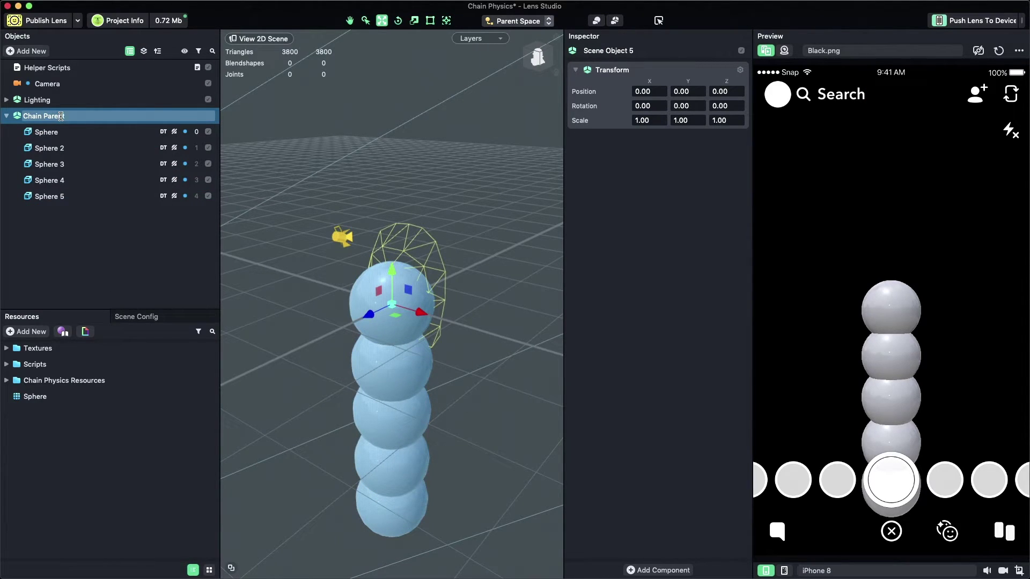
pyautogui.press('Return')
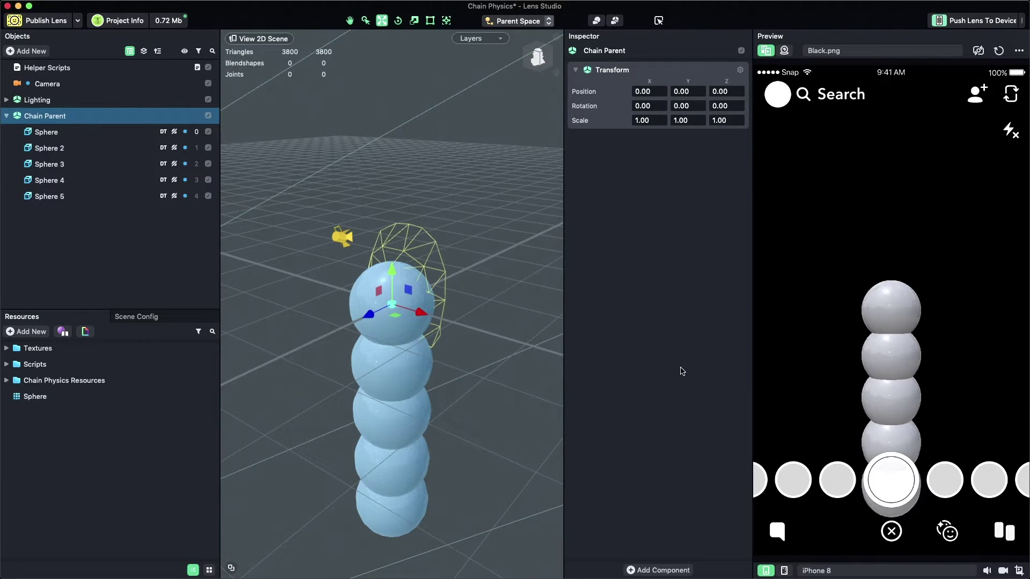
# Add a Script component to Chain Parent running the ChainController script.
pyautogui.click(671, 570)
pyautogui.write('scr')
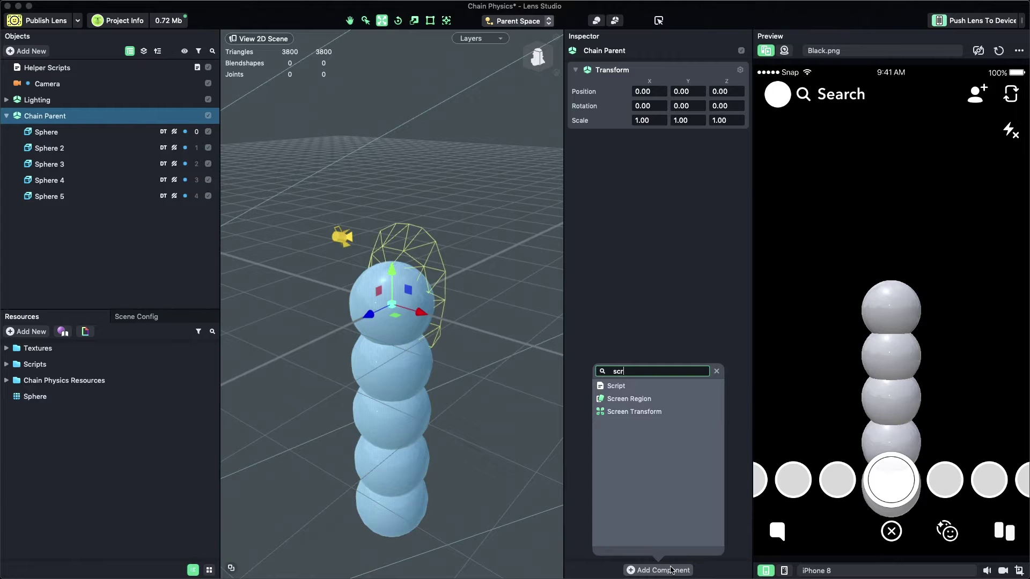
pyautogui.click(639, 386)
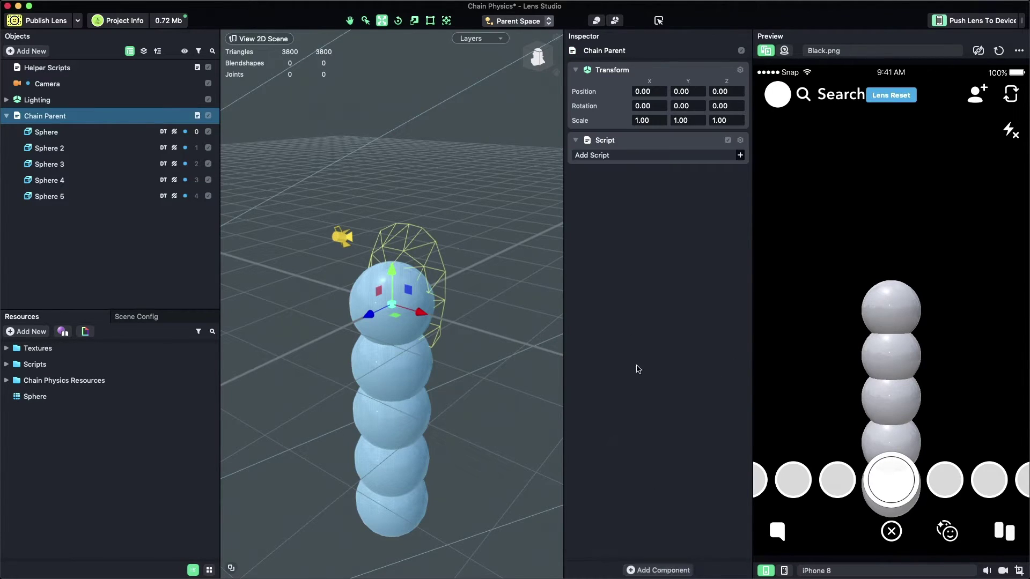
pyautogui.click(629, 155)
pyautogui.doubleClick(429, 177)
pyautogui.click(449, 178)
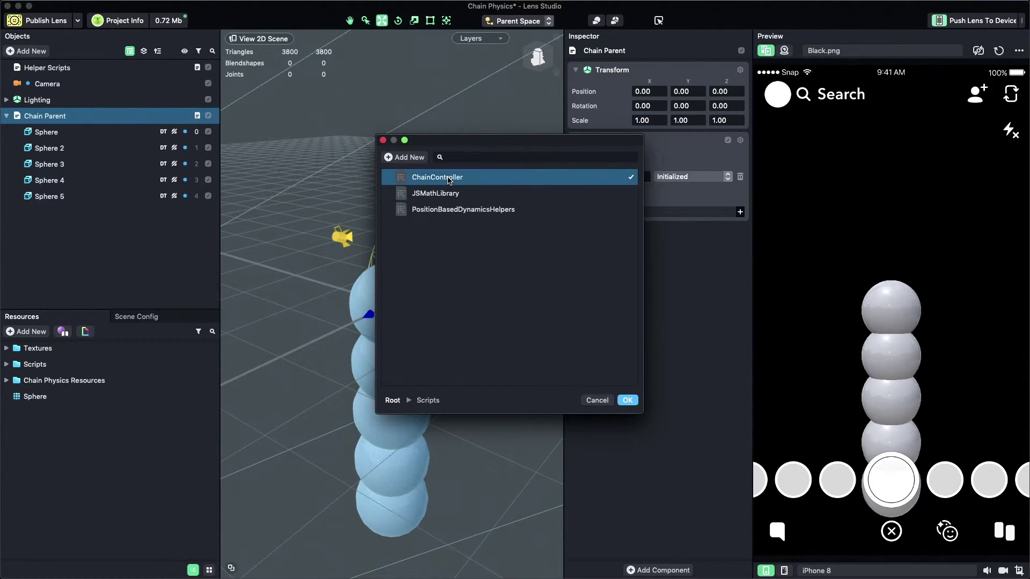
pyautogui.doubleClick(449, 178)
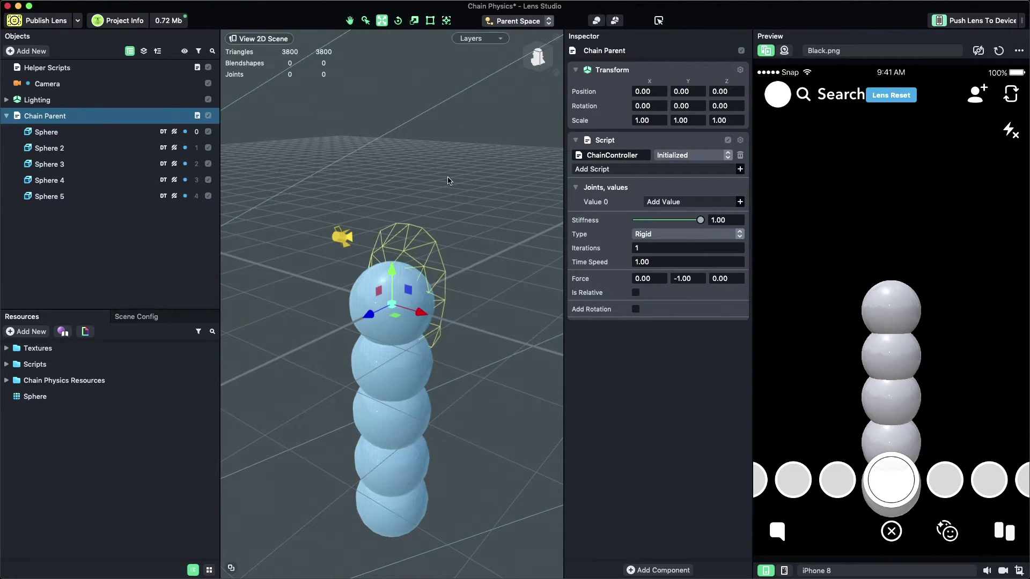
# Add five joint slots to the ChainController.
pyautogui.click(741, 203)
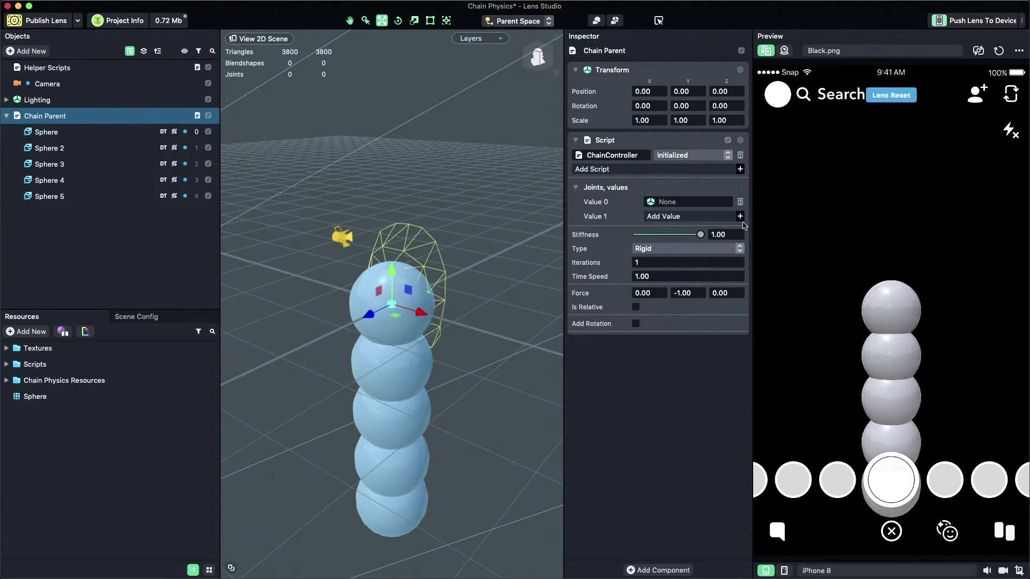
pyautogui.click(740, 217)
pyautogui.click(740, 231)
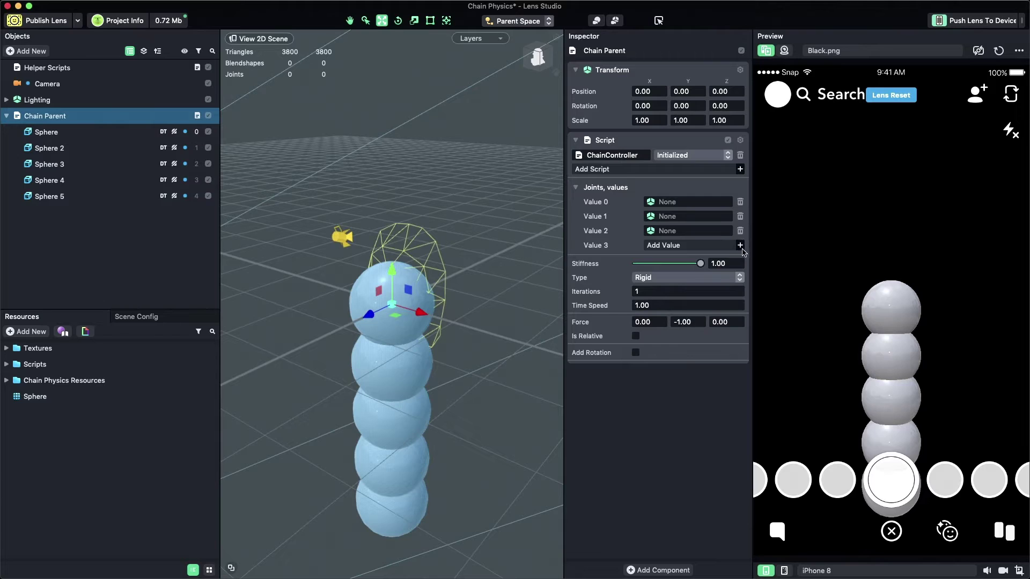
pyautogui.click(740, 246)
pyautogui.click(740, 260)
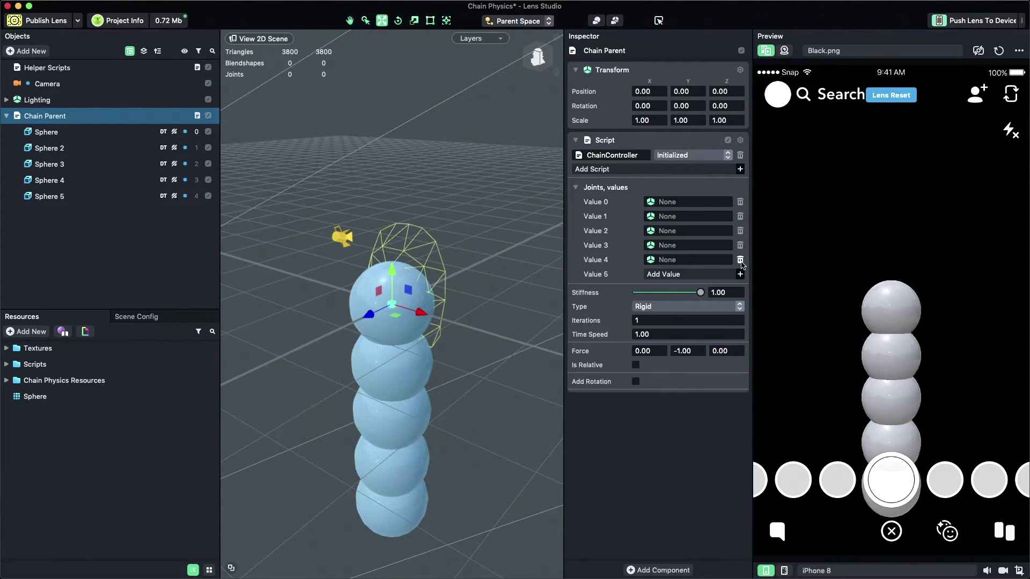
# Assign Sphere through Sphere 5 to joint Values 0–4.
pyautogui.moveTo(68, 133); pyautogui.dragTo(665, 202)
pyautogui.moveTo(47, 148); pyautogui.dragTo(435, 202)
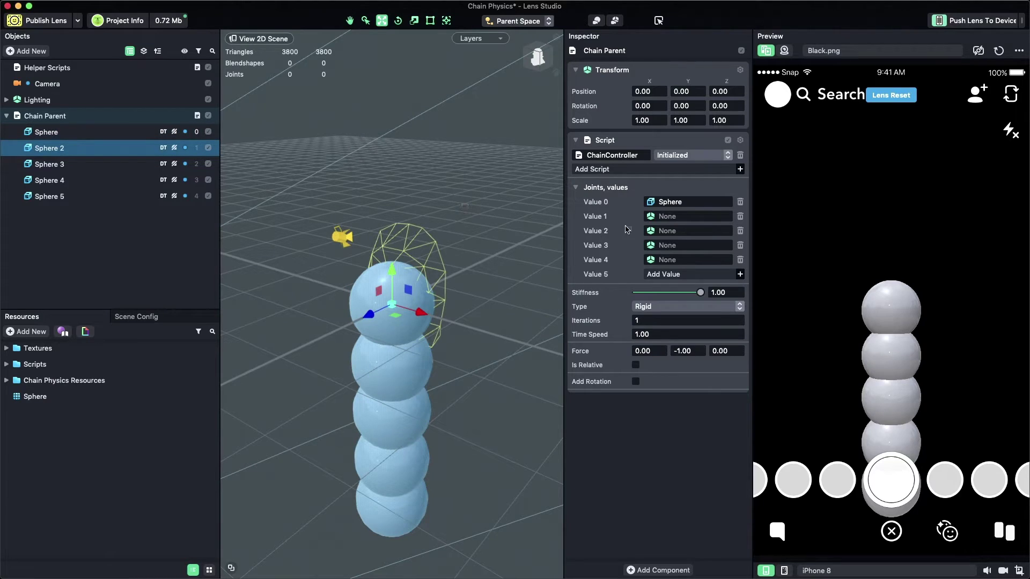
pyautogui.moveTo(627, 230); pyautogui.dragTo(659, 216)
pyautogui.moveTo(64, 164); pyautogui.dragTo(676, 232)
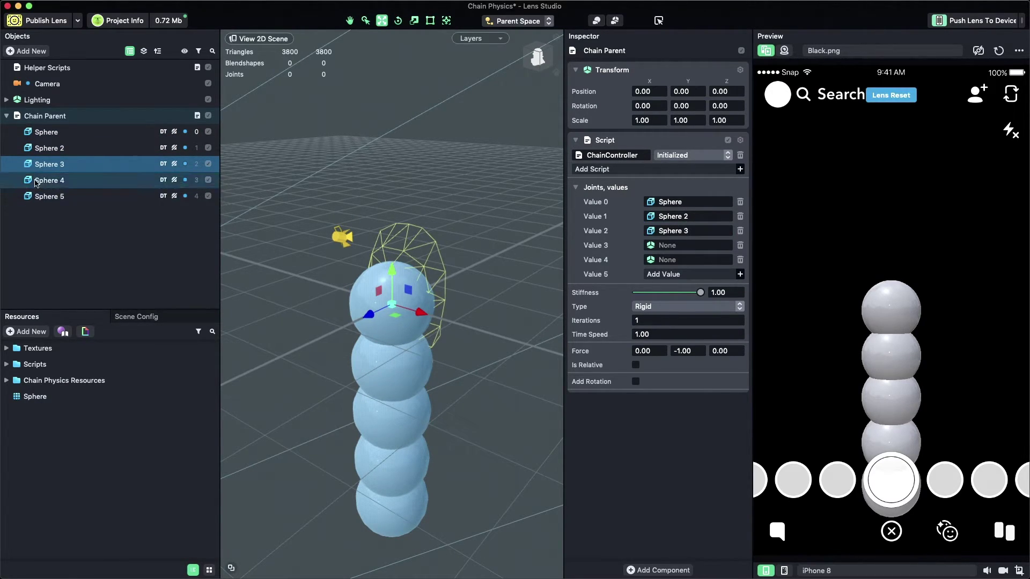
pyautogui.moveTo(36, 183); pyautogui.dragTo(658, 250)
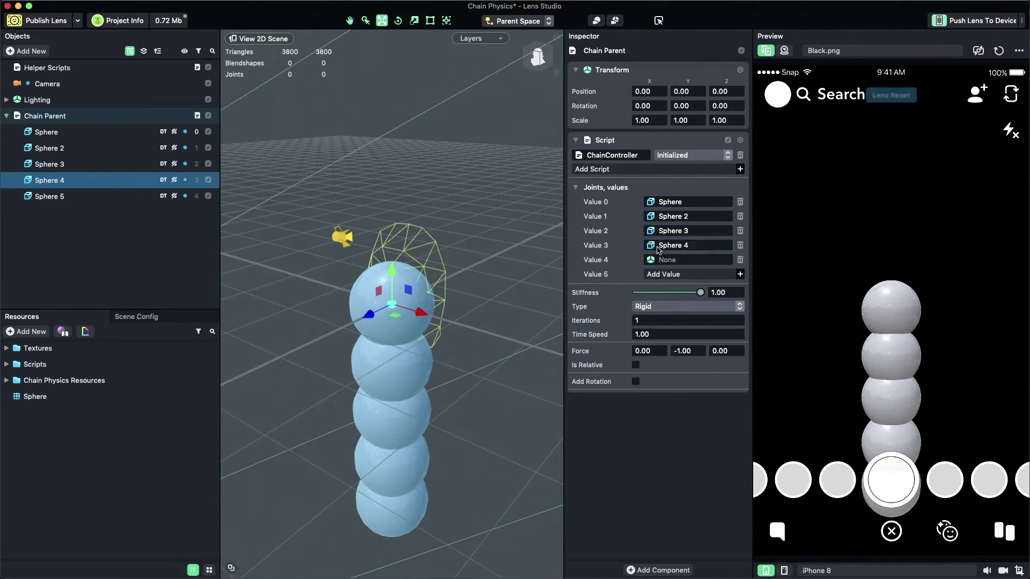
pyautogui.moveTo(81, 198); pyautogui.dragTo(276, 225)
pyautogui.moveTo(586, 293); pyautogui.dragTo(668, 260)
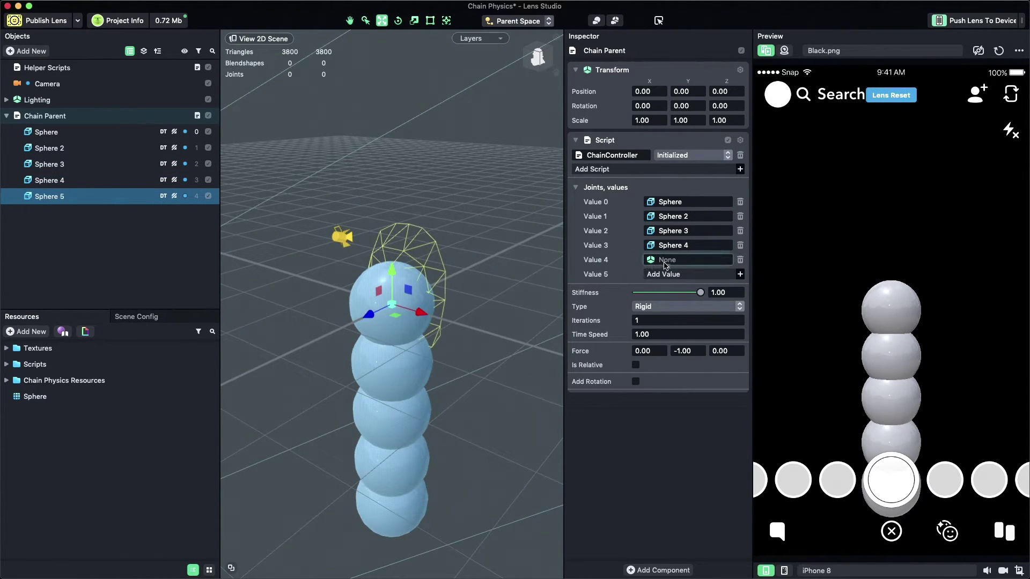
# Raise Chain Parent to test the swing, then set the chain type to Elastic.
pyautogui.click(78, 117)
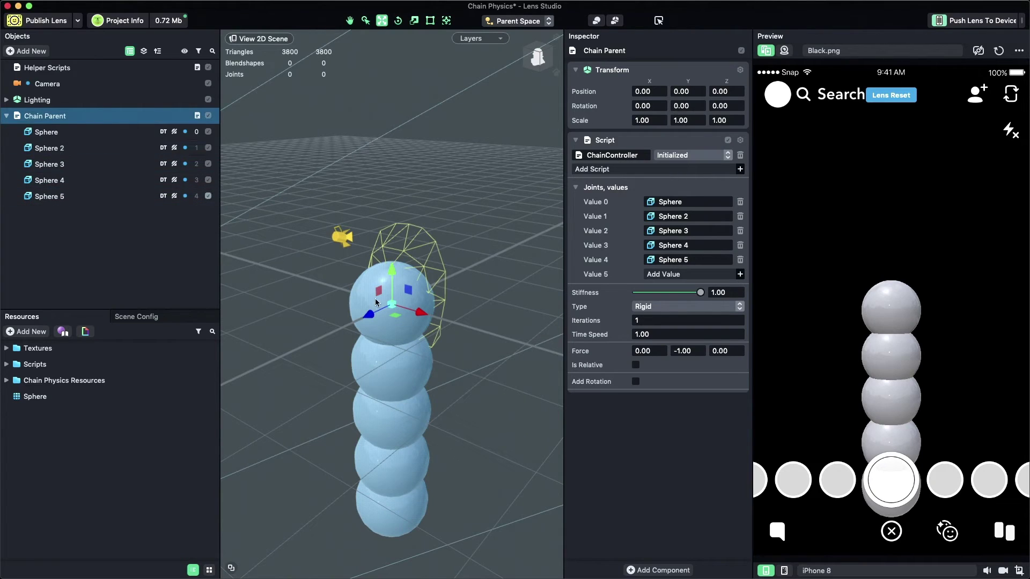
pyautogui.moveTo(392, 304); pyautogui.dragTo(417, 208)
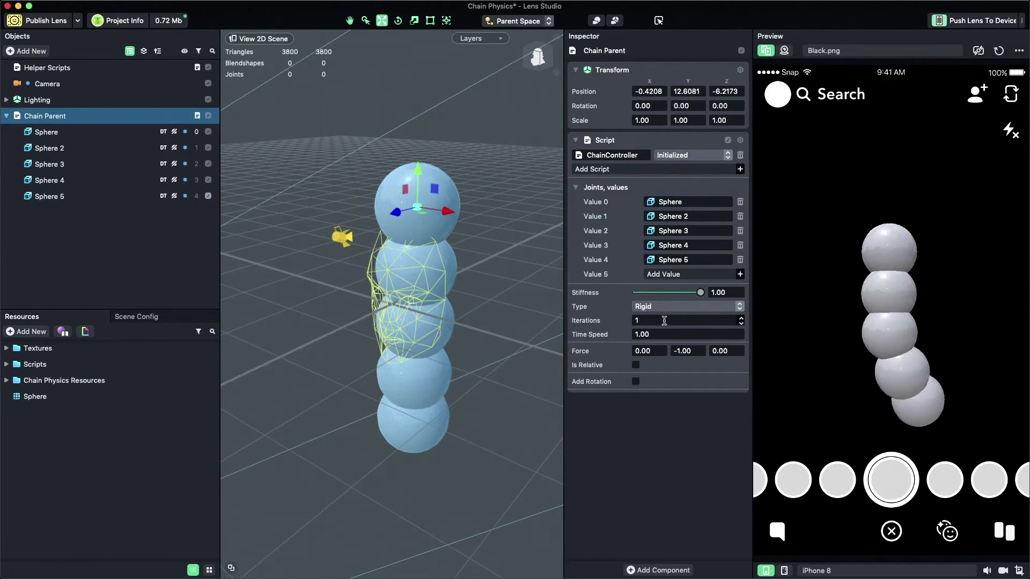
pyautogui.click(687, 306)
pyautogui.click(702, 315)
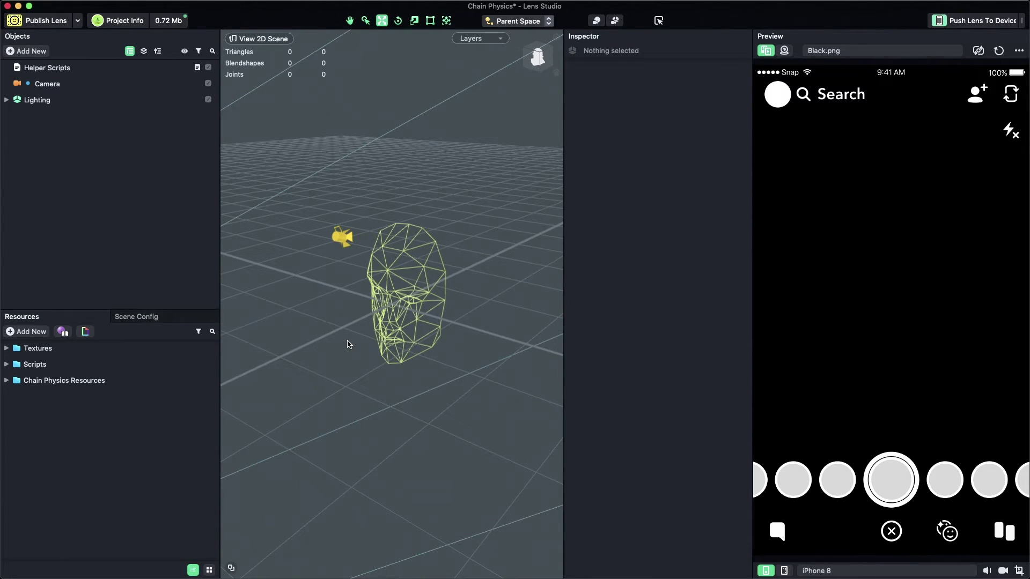
# Import dangling_earring.fbx from Finder with the default FBX options and select the imported object.
pyautogui.press('super+Tab')
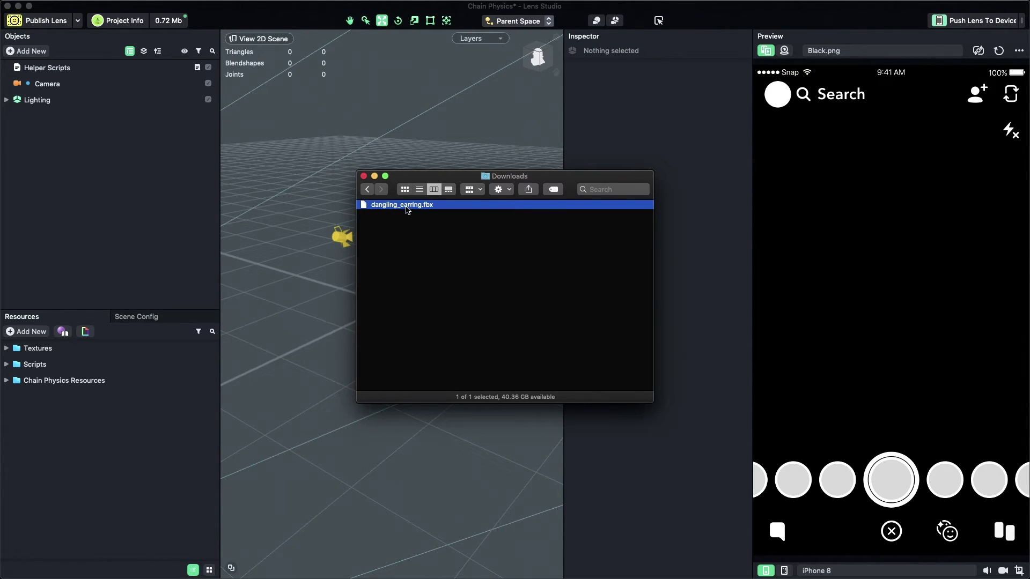
pyautogui.moveTo(407, 209); pyautogui.dragTo(144, 229)
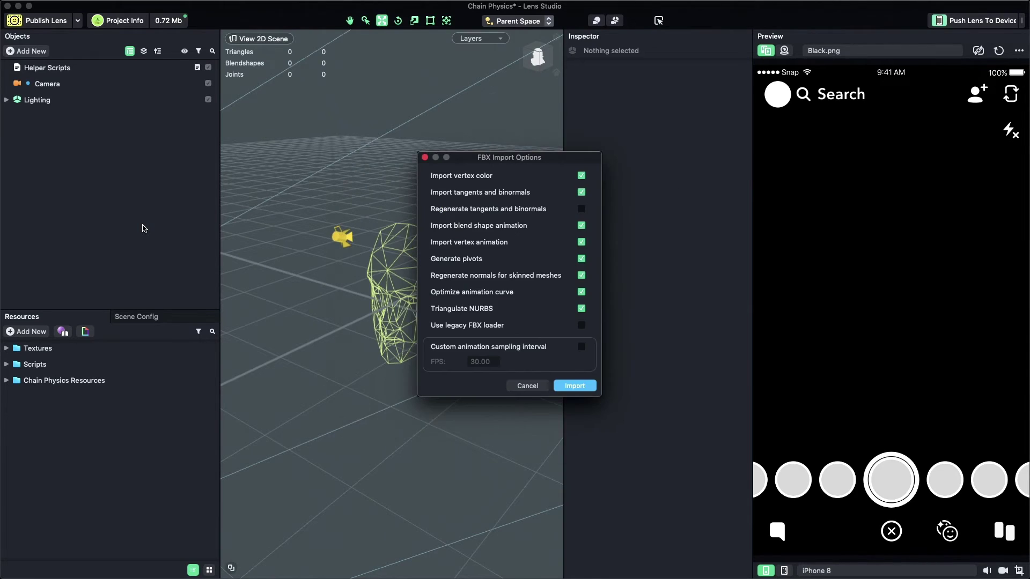
pyautogui.click(575, 386)
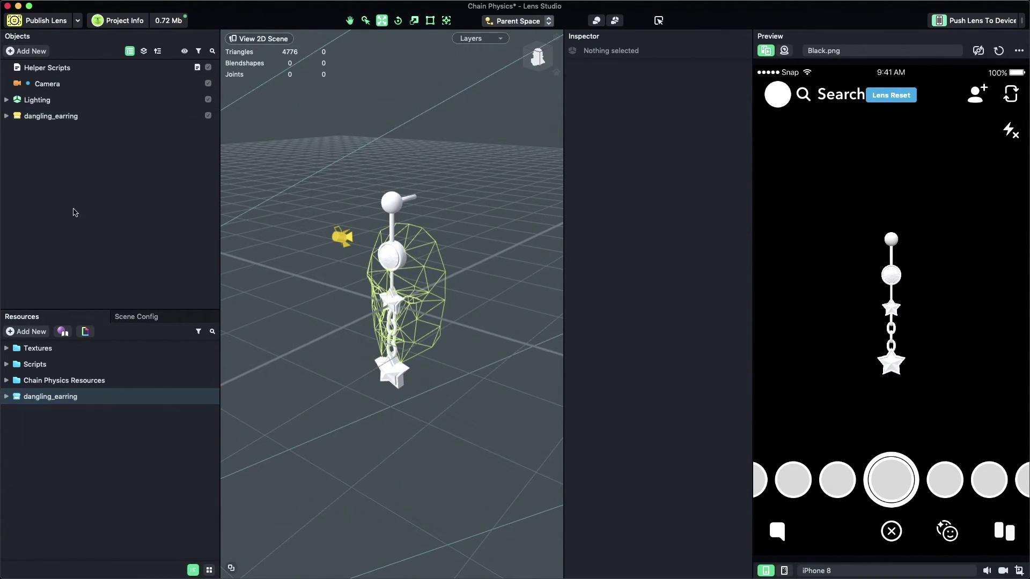
pyautogui.click(52, 116)
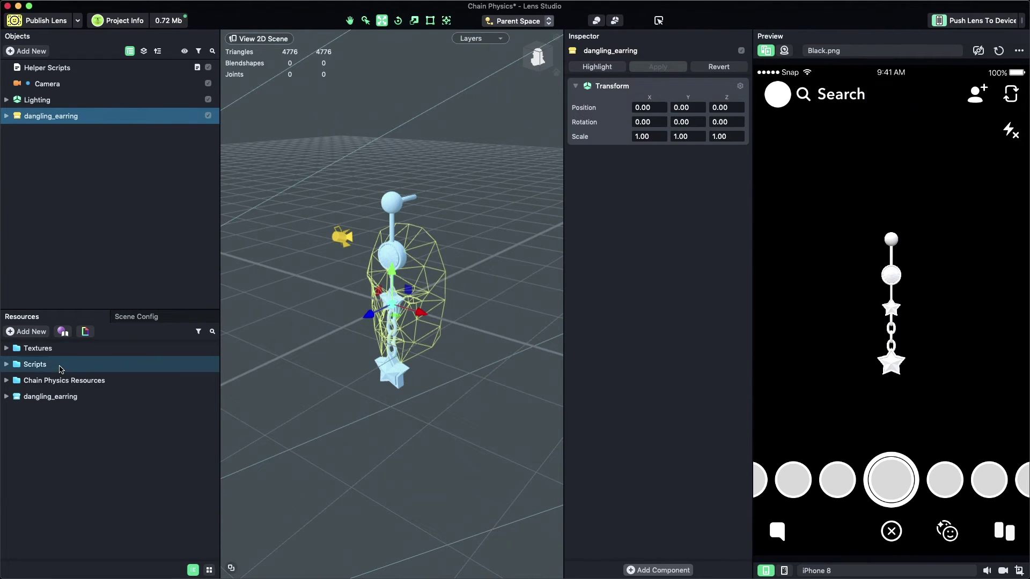
# Attach the ChainController script to dangling_earring and add four empty joint slots.
pyautogui.click(6, 364)
pyautogui.moveTo(59, 397); pyautogui.dragTo(620, 259)
pyautogui.click(6, 116)
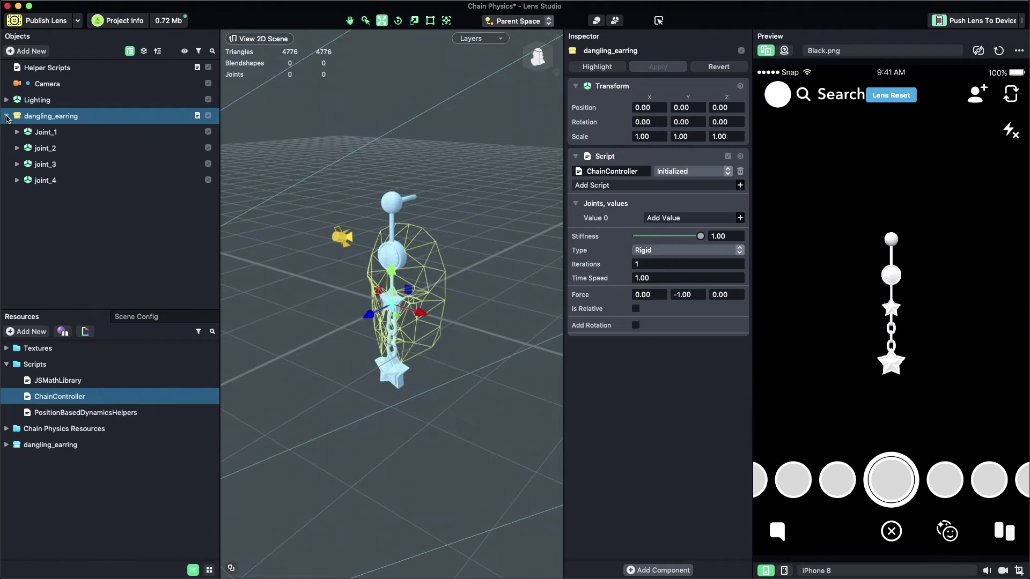
pyautogui.click(741, 218)
pyautogui.click(741, 232)
pyautogui.click(740, 247)
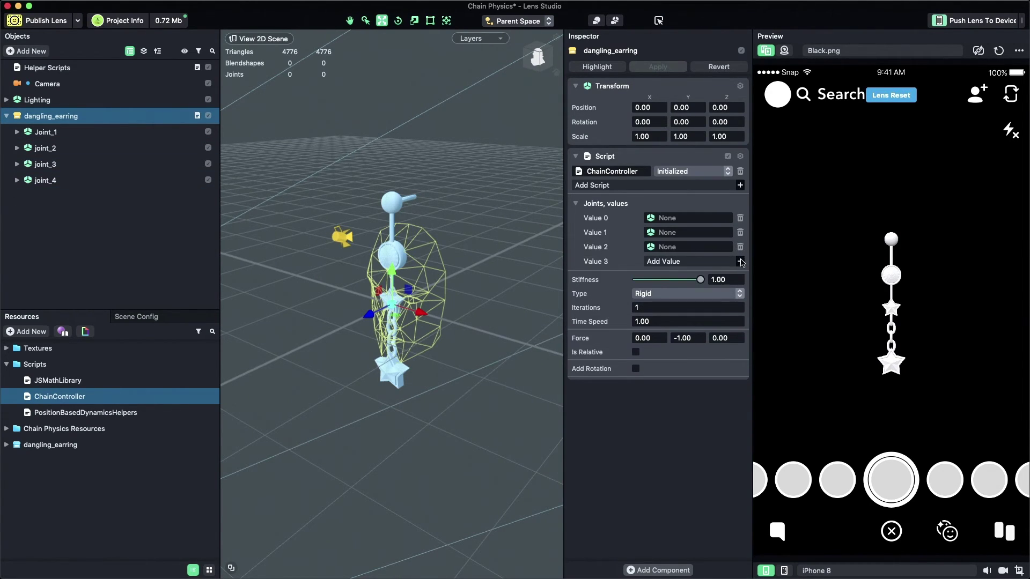
pyautogui.click(740, 261)
# Fill the joint slots with Joint_1, joint_2, joint_3 and joint_4, and enable Add Rotation.
pyautogui.moveTo(46, 132); pyautogui.dragTo(665, 218)
pyautogui.moveTo(46, 148); pyautogui.dragTo(666, 247)
pyautogui.moveTo(45, 180); pyautogui.dragTo(359, 232)
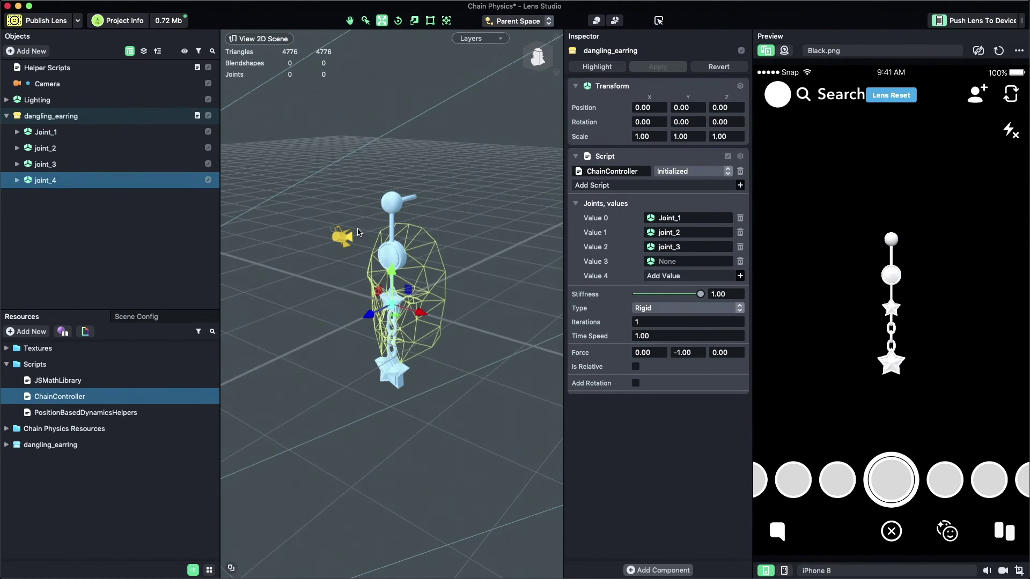
pyautogui.moveTo(644, 259); pyautogui.dragTo(663, 261)
pyautogui.click(51, 116)
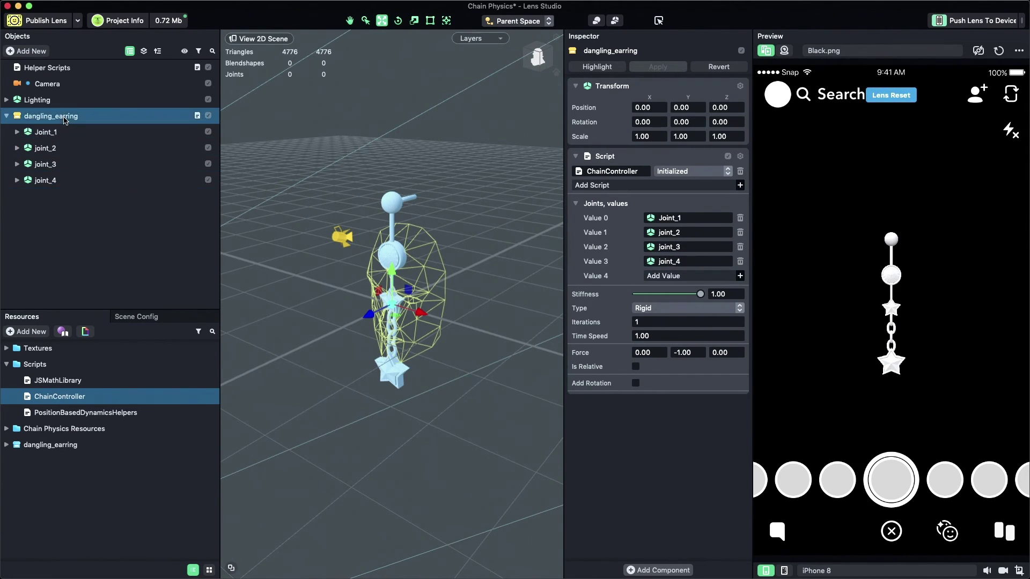
pyautogui.click(635, 383)
# Drag the earring upward to position -1.1687, 5.085, -1.7149 so its star chain swings sideways.
pyautogui.moveTo(392, 307); pyautogui.dragTo(394, 267)
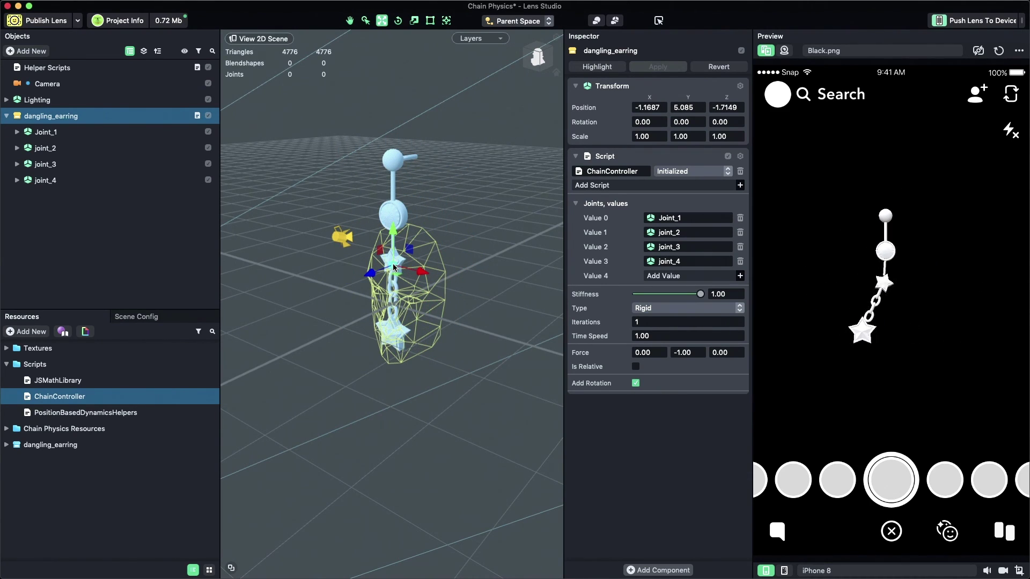